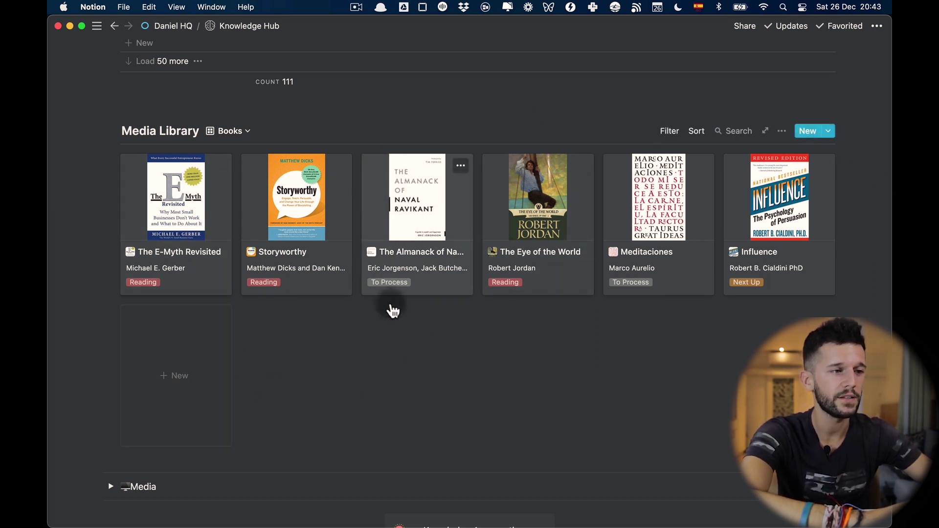
Open The Almanack of Naval Ravikant from the Media Library as a full page and examine its notes and highlights
{"action": "left_click", "coordinate": [411, 197]}
{"action": "key", "text": "super+Return"}
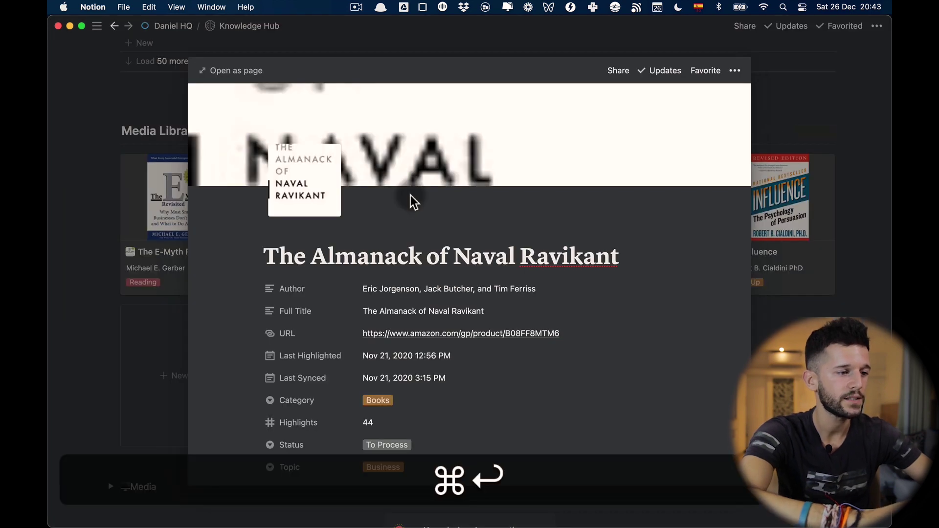
{"action": "scroll", "coordinate": [439, 398], "scroll_direction": "down", "scroll_amount": 5}
{"action": "scroll", "coordinate": [439, 396], "scroll_direction": "down", "scroll_amount": 15}
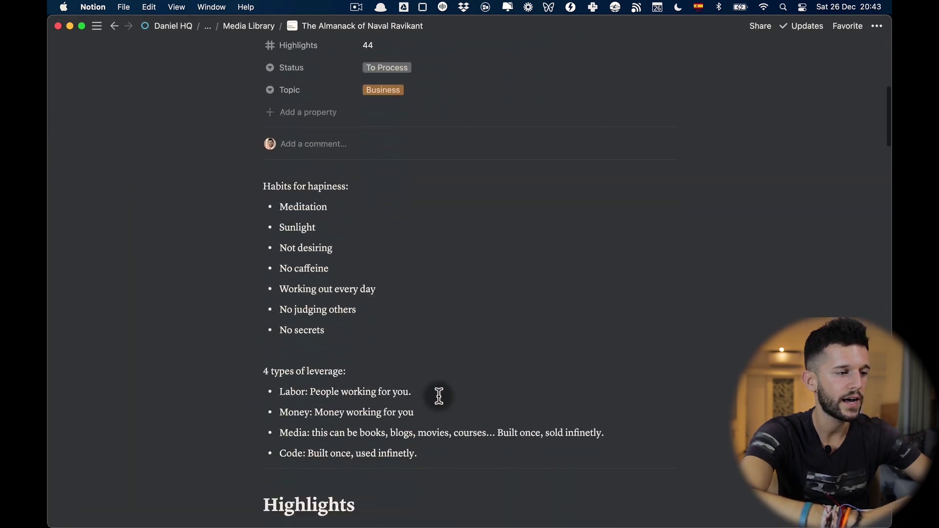
{"action": "scroll", "coordinate": [438, 395], "scroll_direction": "up", "scroll_amount": 3}
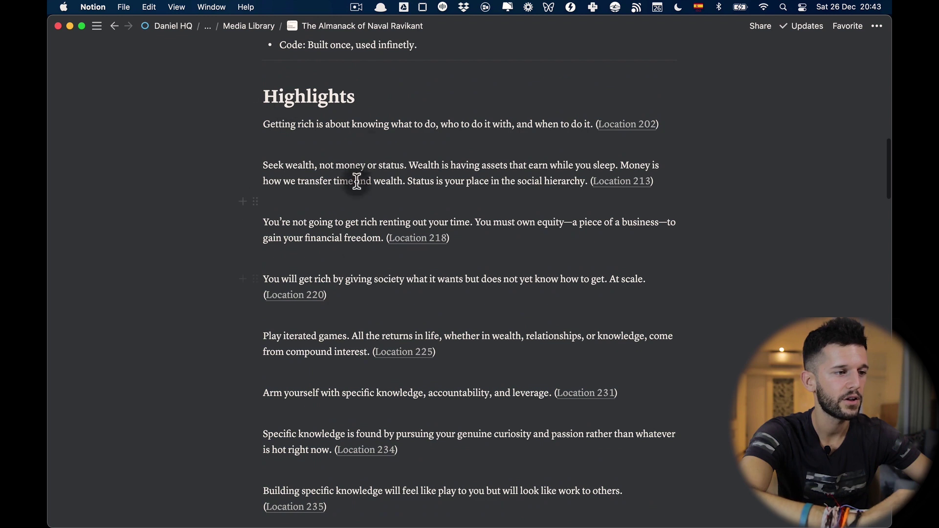
{"action": "scroll", "coordinate": [457, 304], "scroll_direction": "down", "scroll_amount": 10}
{"action": "scroll", "coordinate": [458, 303], "scroll_direction": "down", "scroll_amount": 20}
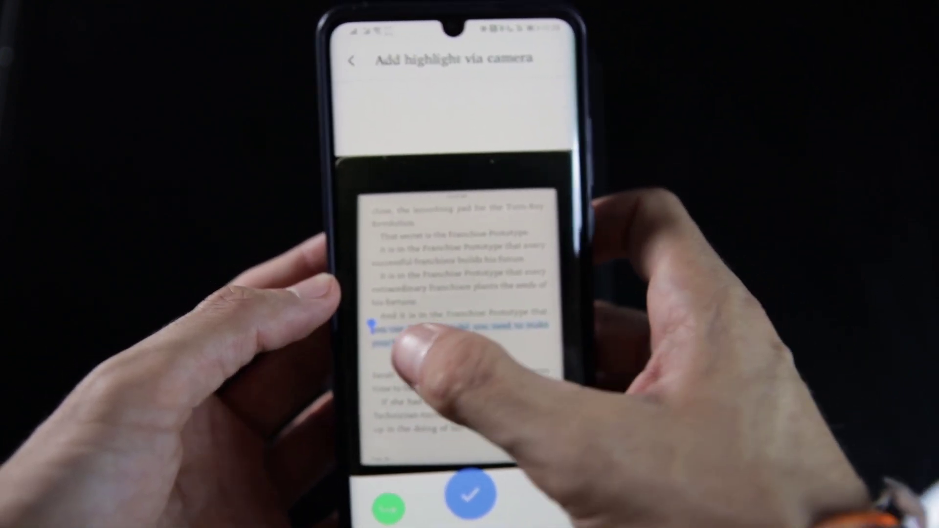
{"action": "left_click_drag", "start_coordinate": [353, 315], "coordinate": [356, 299]}
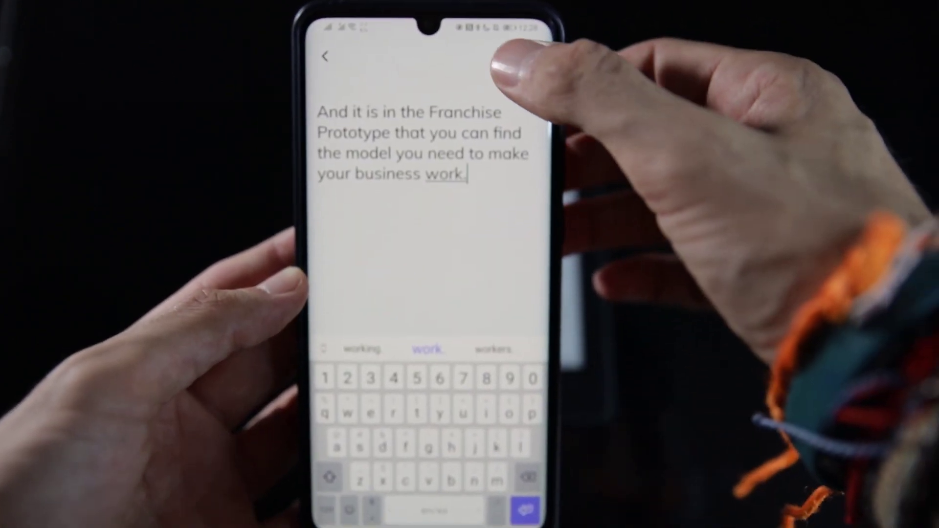
{"action": "left_click", "coordinate": [523, 45]}
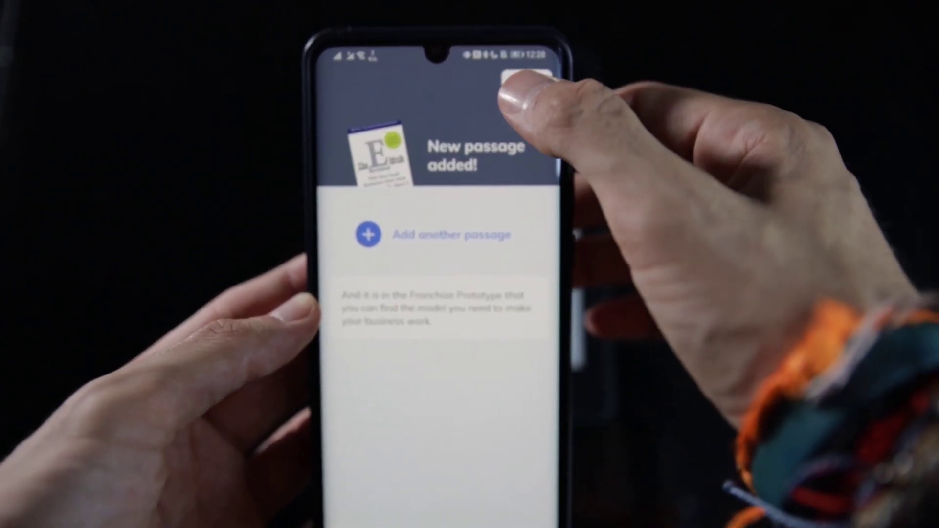
{"action": "left_click", "coordinate": [530, 75]}
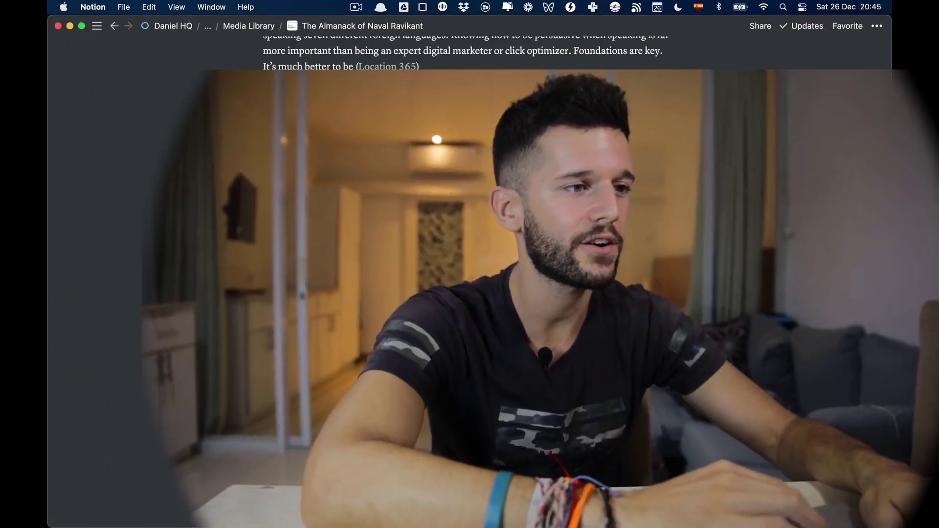
Look back over the earlier highlights on the book's page
{"action": "scroll", "coordinate": [390, 185], "scroll_direction": "up", "scroll_amount": 15}
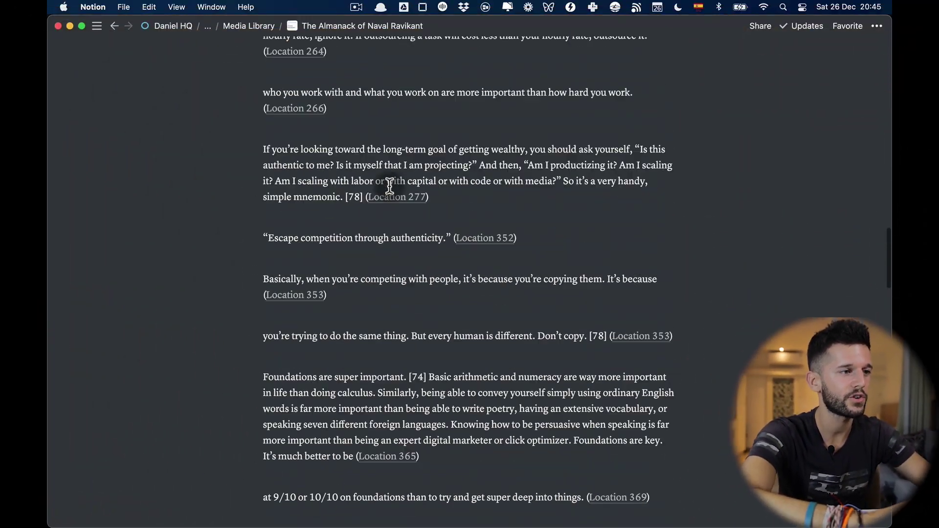
{"action": "scroll", "coordinate": [389, 185], "scroll_direction": "up", "scroll_amount": 10}
{"action": "scroll", "coordinate": [388, 182], "scroll_direction": "down", "scroll_amount": 2}
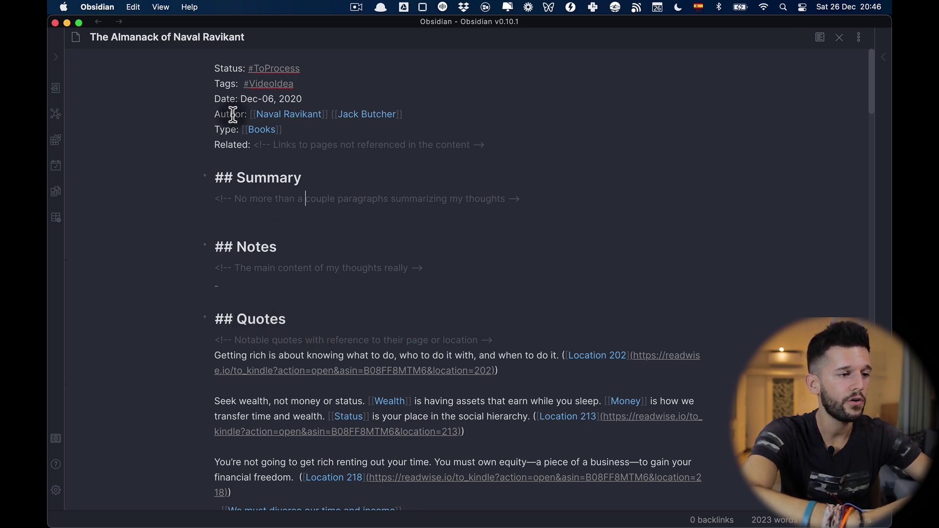
Examine the metadata, Summary, Notes and Quotes sections of the book note in Obsidian
{"action": "scroll", "coordinate": [339, 402], "scroll_direction": "down", "scroll_amount": 5}
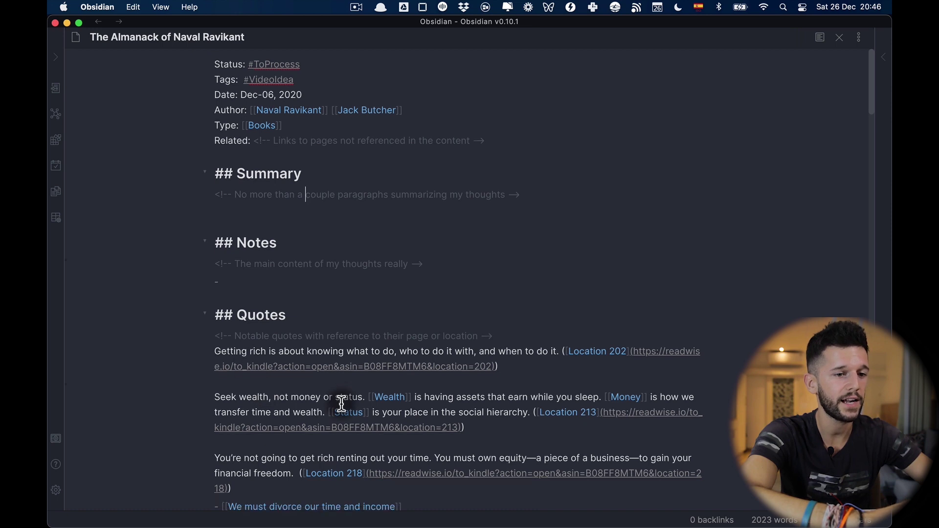
{"action": "scroll", "coordinate": [235, 143], "scroll_direction": "up", "scroll_amount": 2}
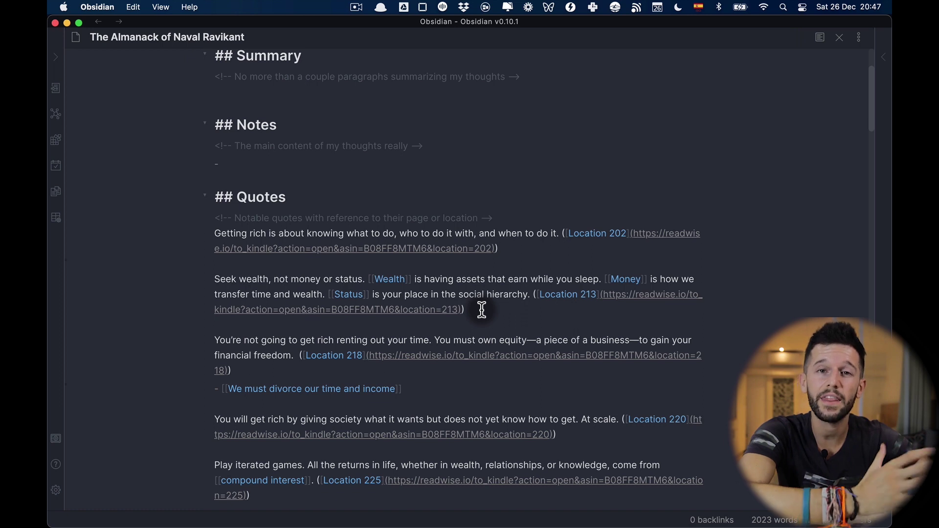
{"action": "scroll", "coordinate": [481, 310], "scroll_direction": "down", "scroll_amount": 10}
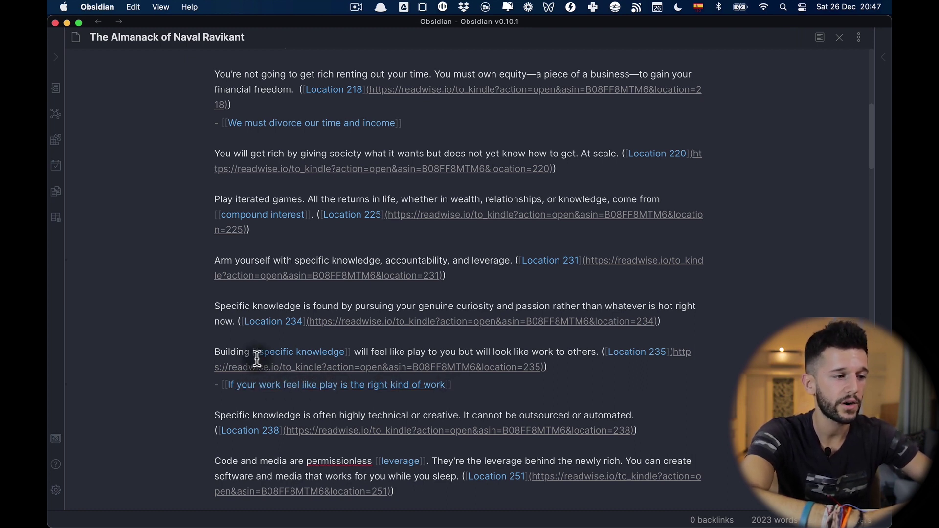
Add a bullet under the Location 235 quote with an internal link to a note named "Write here my note"
{"action": "key", "text": "Return"}
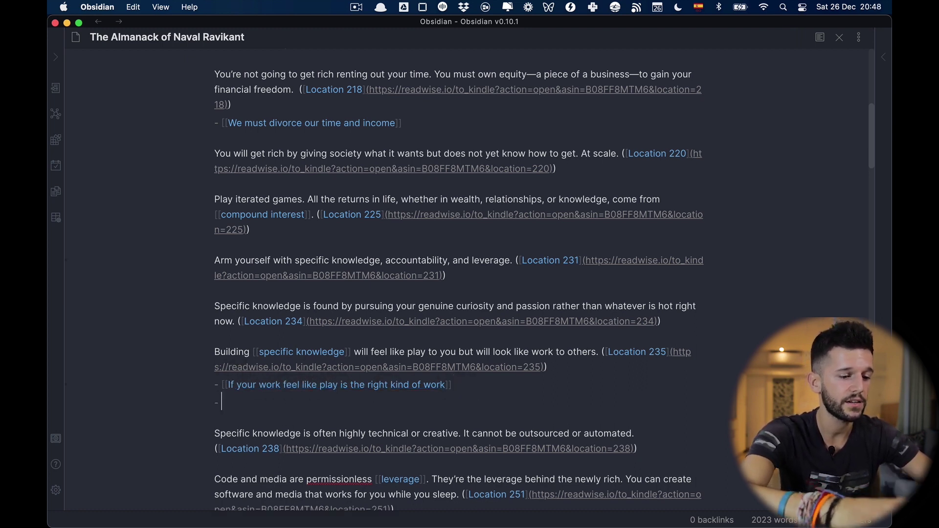
{"action": "type", "text": "[["}
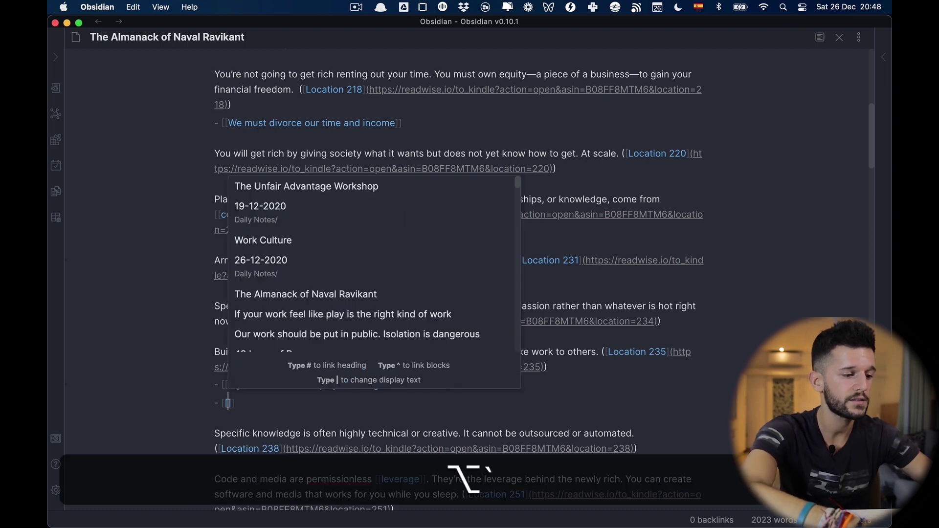
{"action": "type", "text": "Write here "}
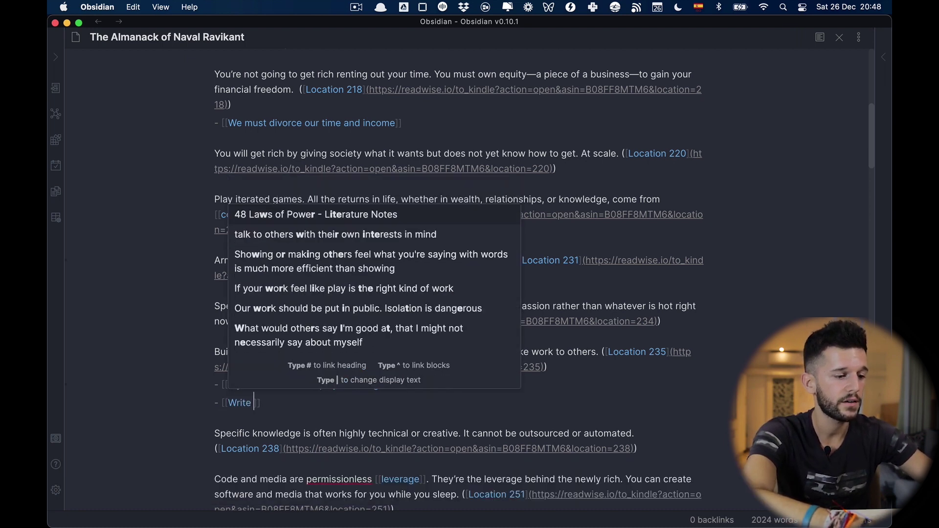
{"action": "type", "text": "my note"}
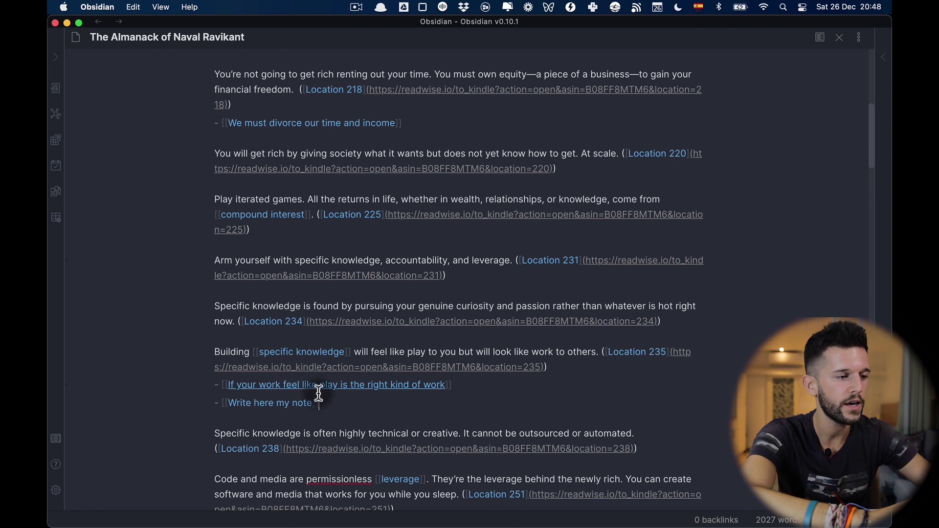
Delete the "Write here my note" link and its bullet from under the Location 235 quote
{"action": "left_click_drag", "start_coordinate": [335, 403], "coordinate": [218, 405]}
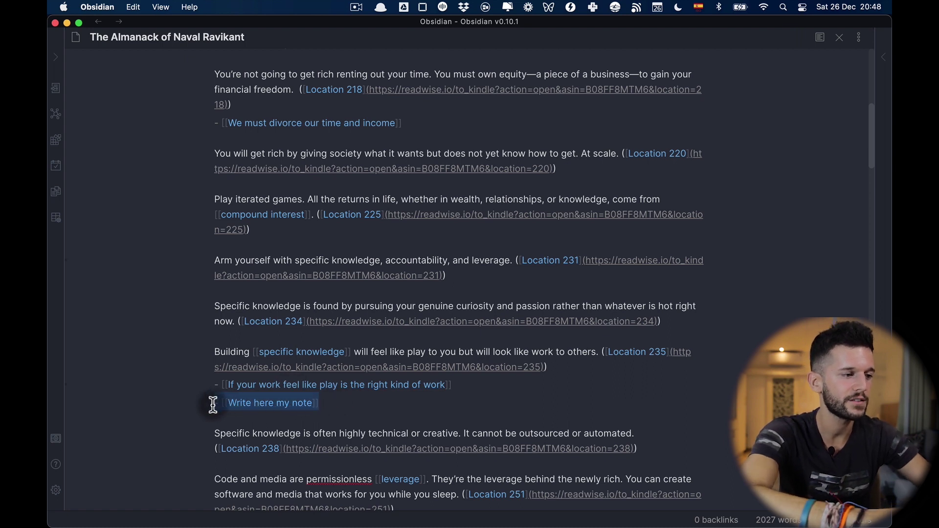
{"action": "key", "text": "BackSpace"}
{"action": "key", "text": "BackSpace"}
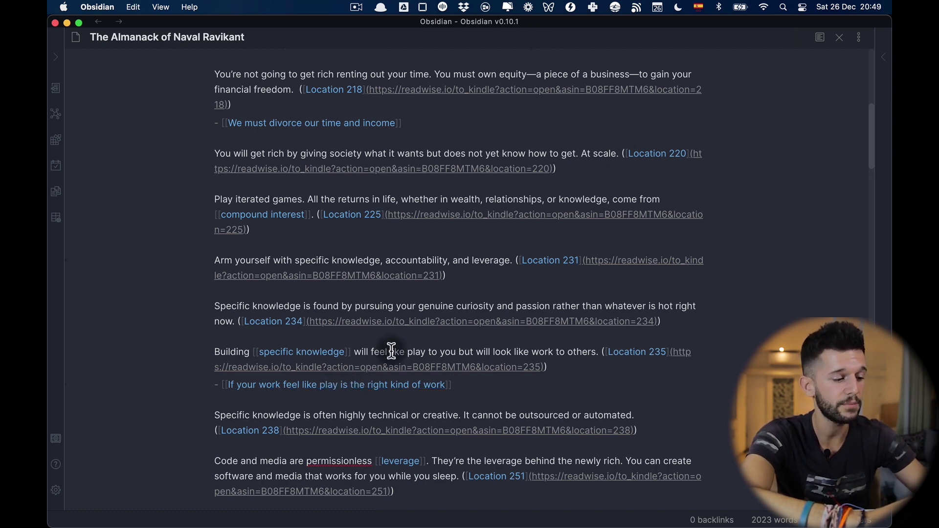
Open the linked note "If your work feel like play is the right kind of work" alongside and examine its questions on worth storing
{"action": "left_click", "coordinate": [311, 385], "text": "shift+super"}
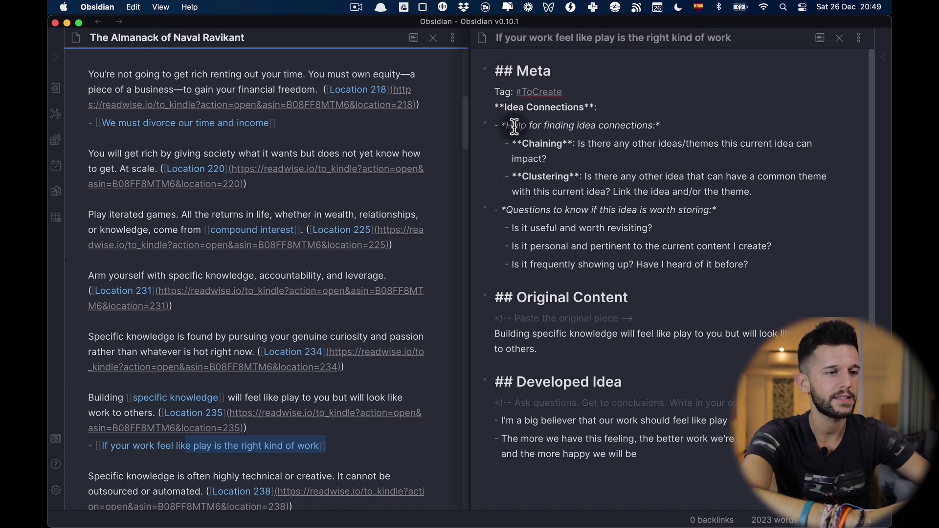
{"action": "left_click_drag", "start_coordinate": [500, 209], "coordinate": [754, 265]}
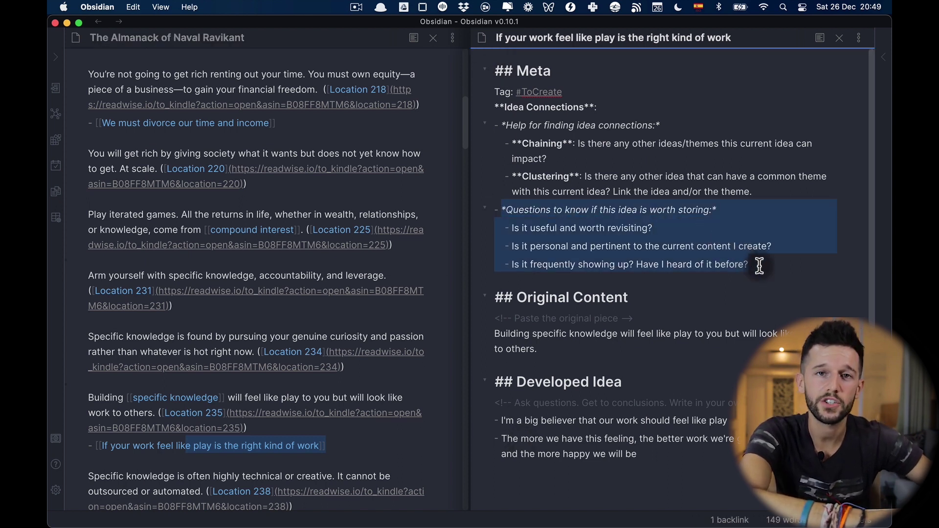
{"action": "left_click", "coordinate": [759, 266]}
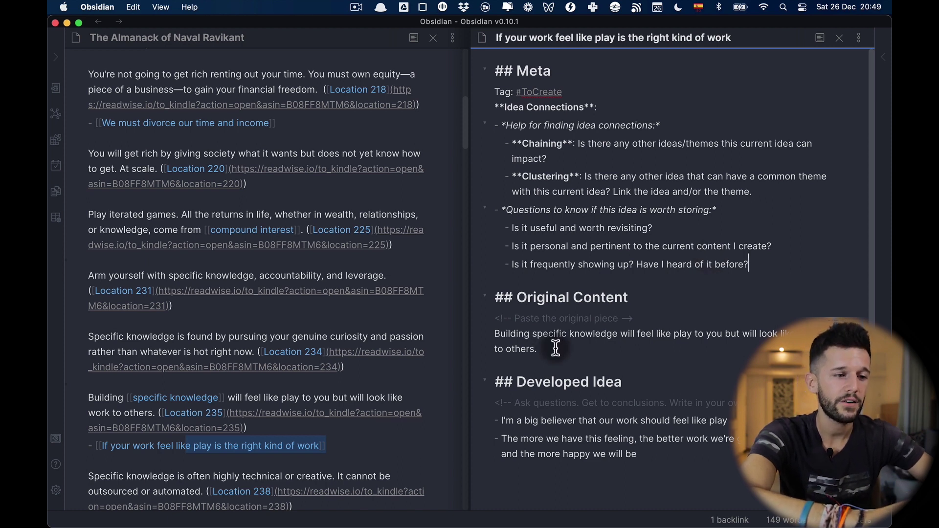
Compare the Location 235 quote with the idea note's Original Content, and examine its Developed Idea section
{"action": "scroll", "coordinate": [555, 348], "scroll_direction": "down", "scroll_amount": 3}
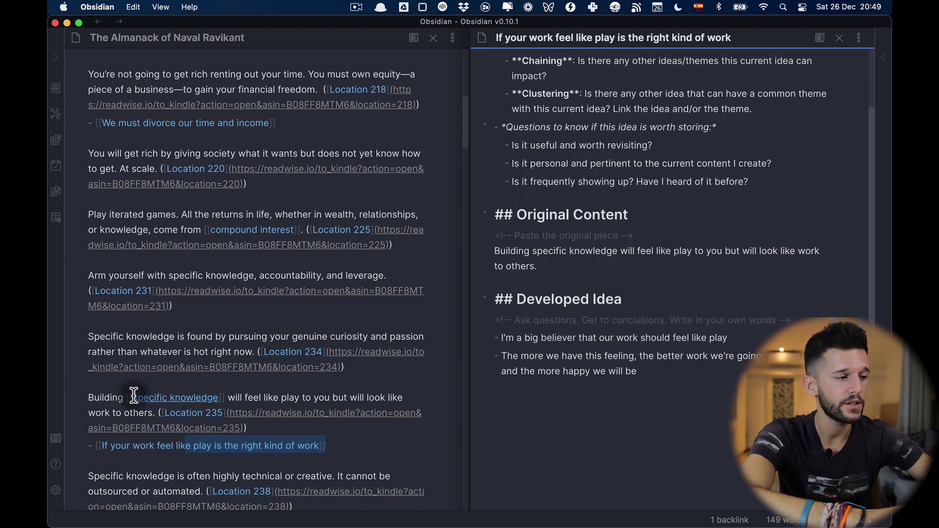
{"action": "left_click_drag", "start_coordinate": [86, 394], "coordinate": [154, 414]}
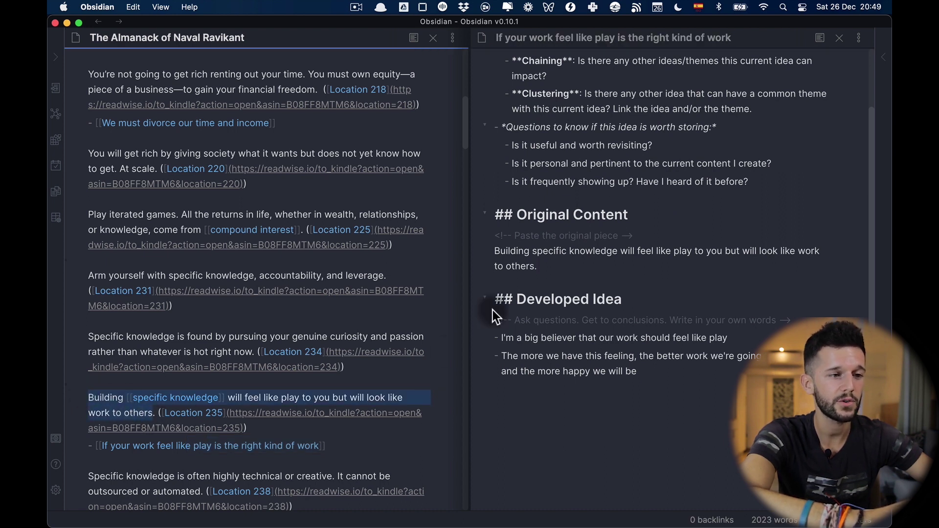
{"action": "left_click", "coordinate": [534, 264]}
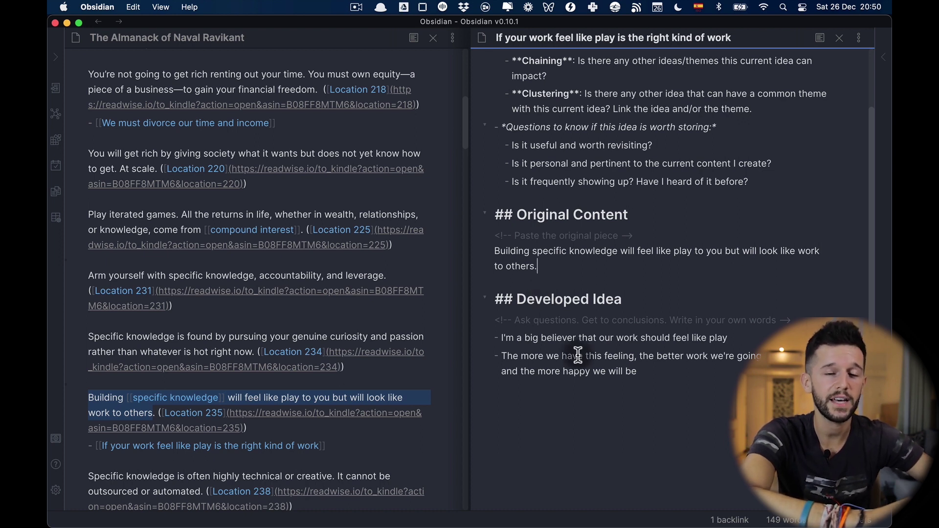
{"action": "scroll", "coordinate": [573, 360], "scroll_direction": "down", "scroll_amount": 3}
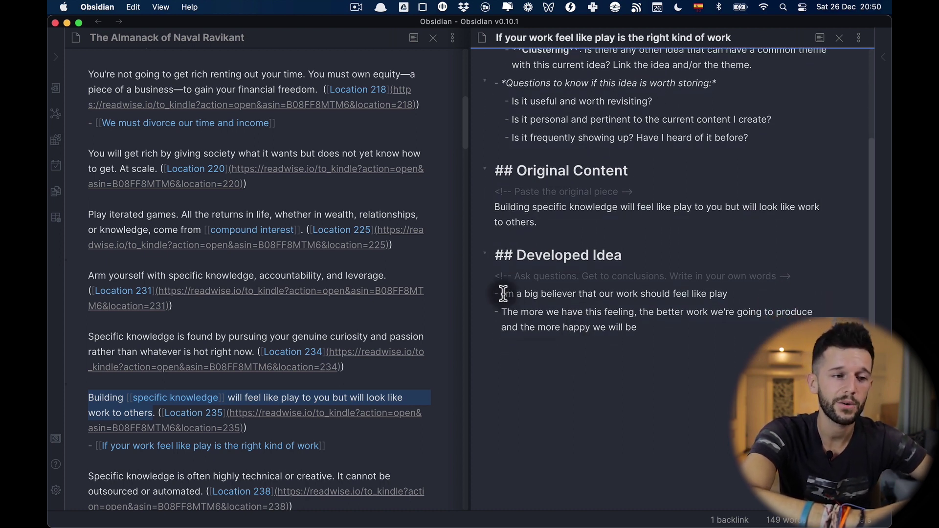
{"action": "left_click", "coordinate": [501, 292]}
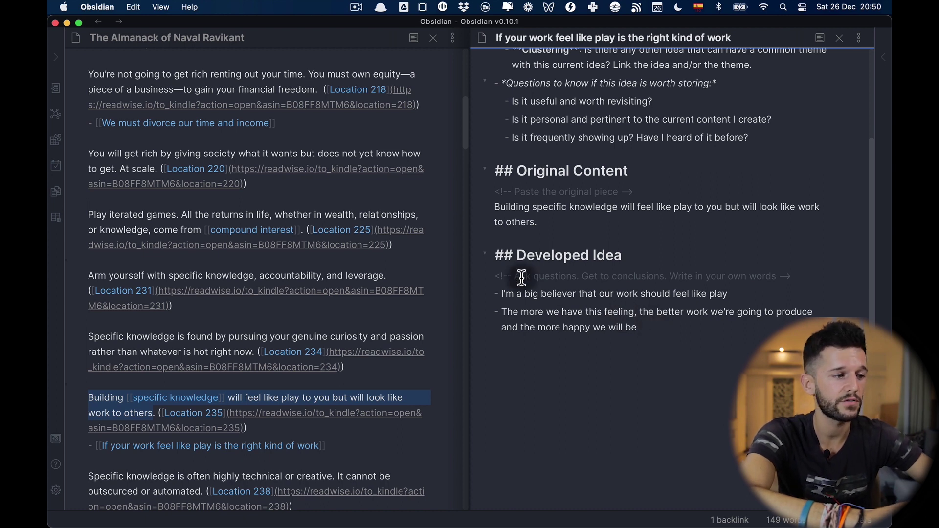
{"action": "scroll", "coordinate": [611, 294], "scroll_direction": "up", "scroll_amount": 5}
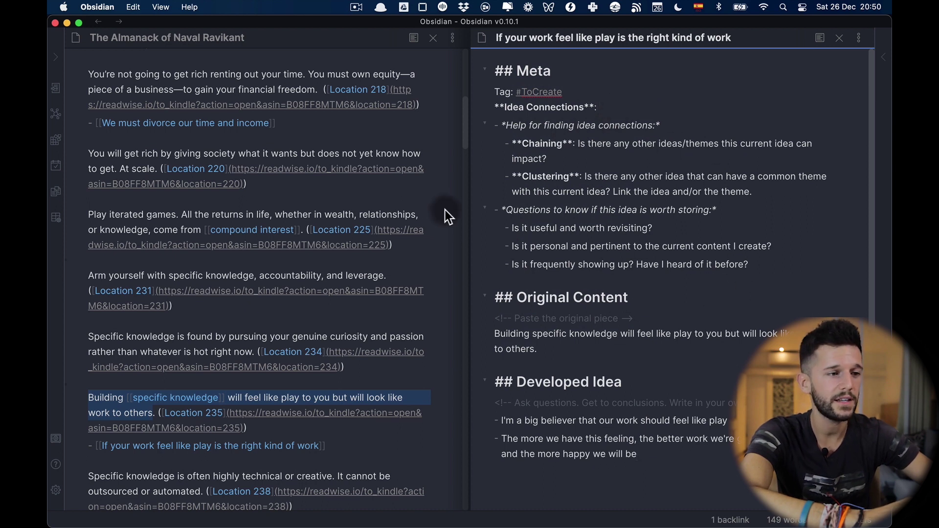
Close the book note's pane and place the cursor after the last question under Meta in the idea note
{"action": "key", "text": "super+w"}
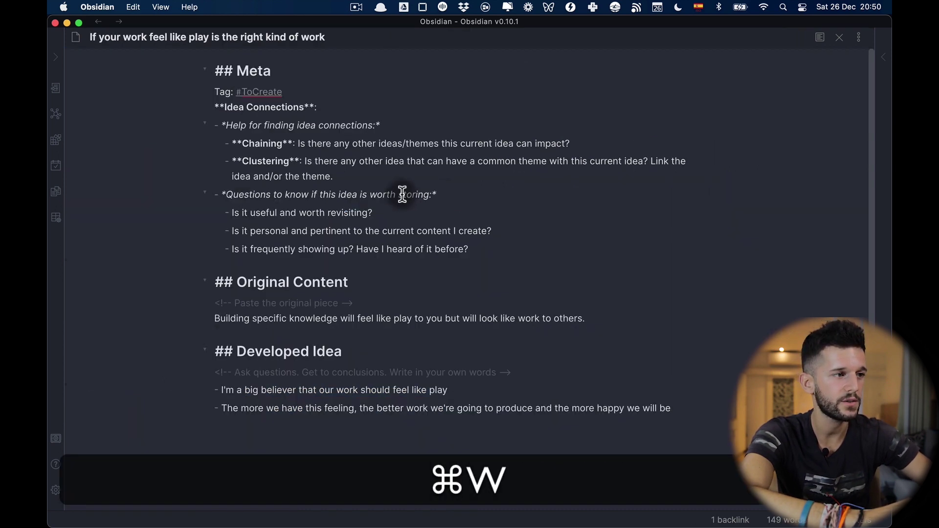
{"action": "left_click", "coordinate": [489, 249]}
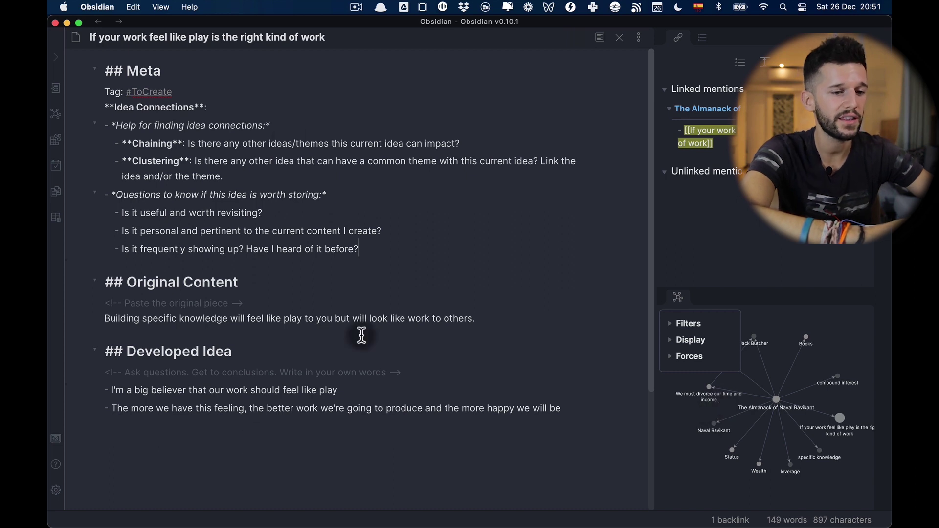
Set the local graph's depth filter to 1 and close the graph settings
{"action": "left_click", "coordinate": [671, 324]}
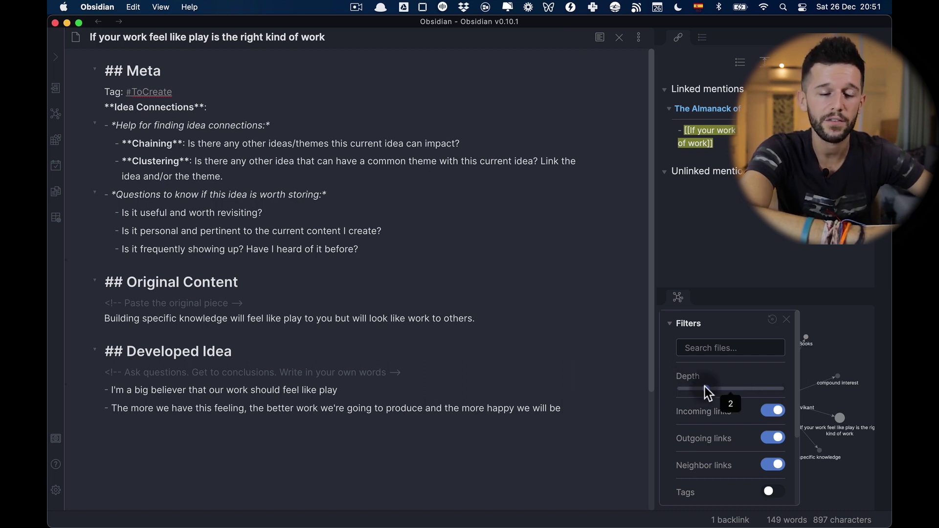
{"action": "left_click", "coordinate": [789, 325]}
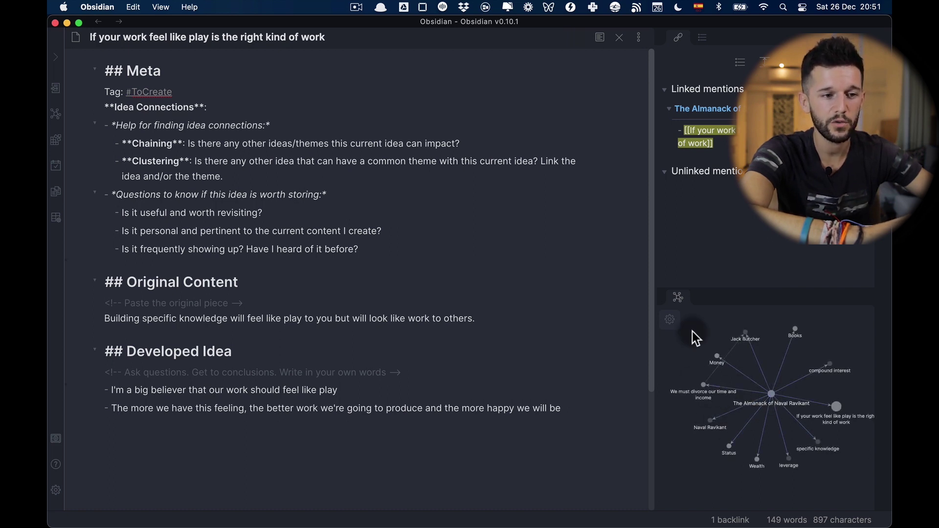
{"action": "left_click", "coordinate": [671, 320]}
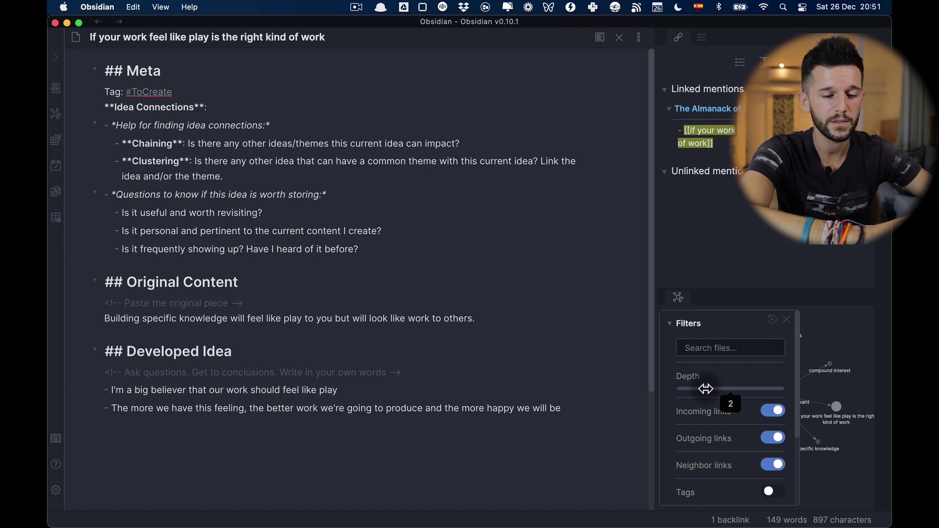
{"action": "left_click_drag", "start_coordinate": [701, 388], "coordinate": [678, 389]}
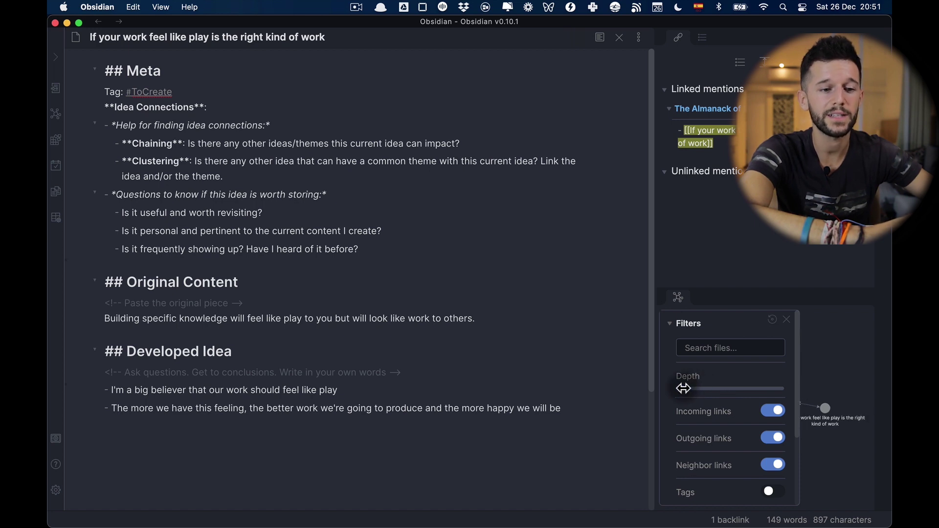
{"action": "left_click", "coordinate": [787, 320]}
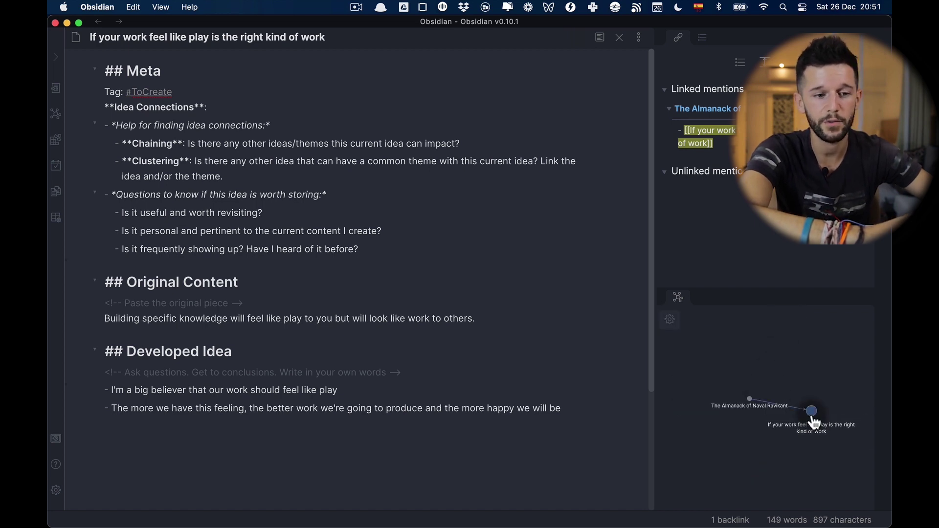
Increase the local graph's depth filter to include the book note's other connections, and close the graph settings
{"action": "left_click", "coordinate": [671, 321]}
{"action": "mouse_move", "coordinate": [682, 387]}
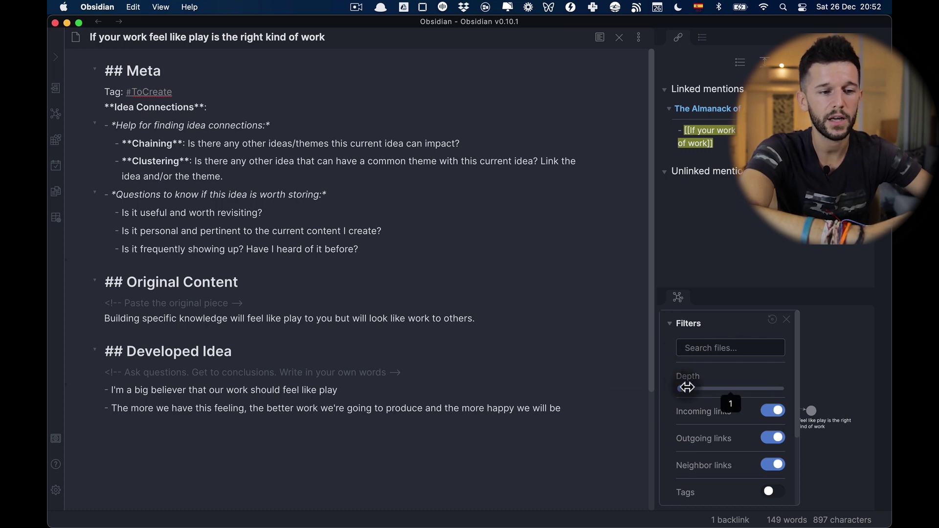
{"action": "left_click_drag", "start_coordinate": [687, 388], "coordinate": [701, 388]}
{"action": "left_click", "coordinate": [786, 319]}
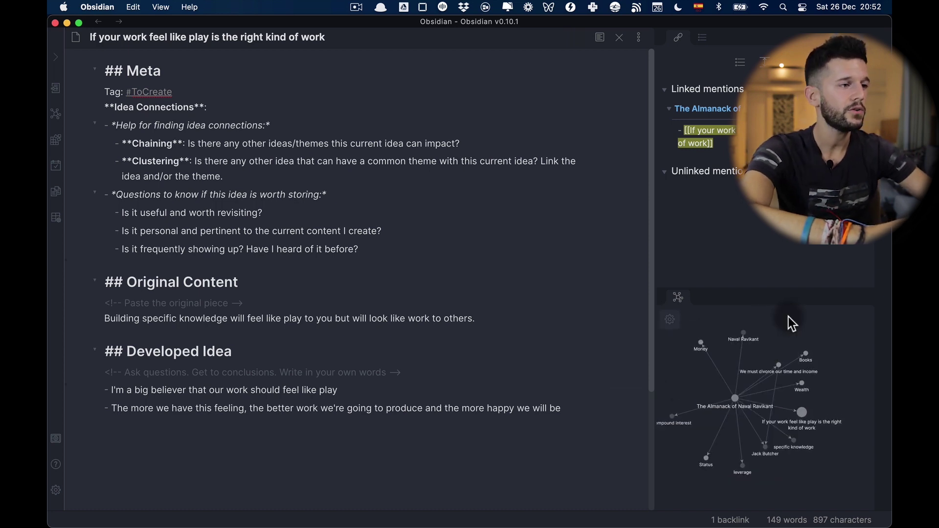
Add a link to the Happiness note after the Idea Connections label under Meta
{"action": "left_click", "coordinate": [220, 108]}
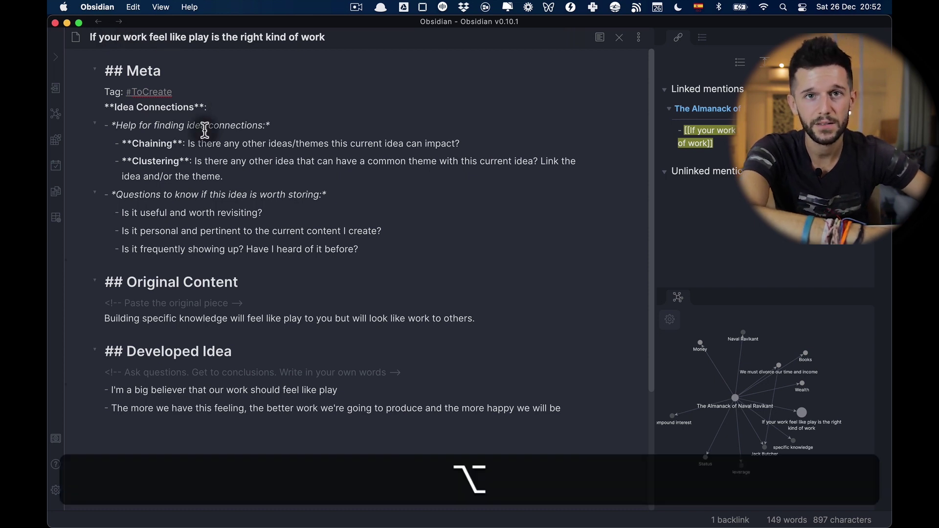
{"action": "type", "text": "[[Happi"}
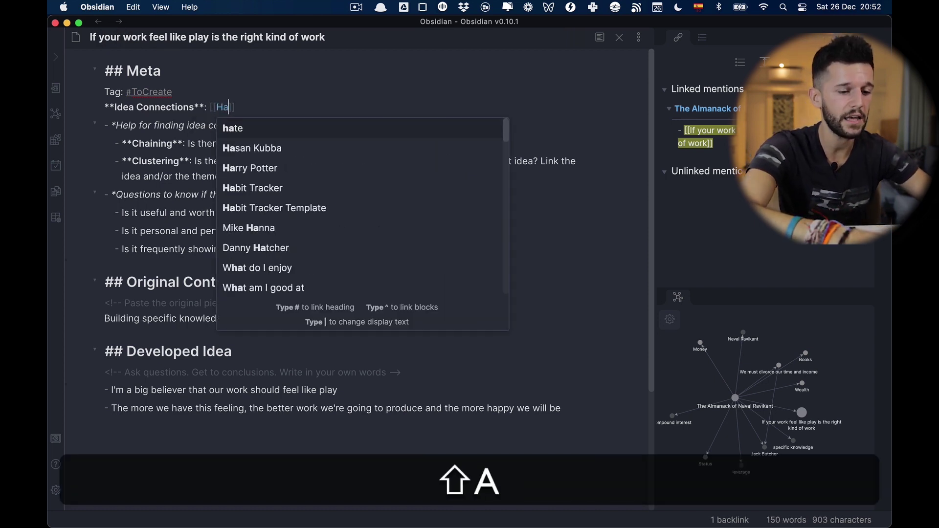
{"action": "type", "text": "ness"}
{"action": "key", "text": "Return"}
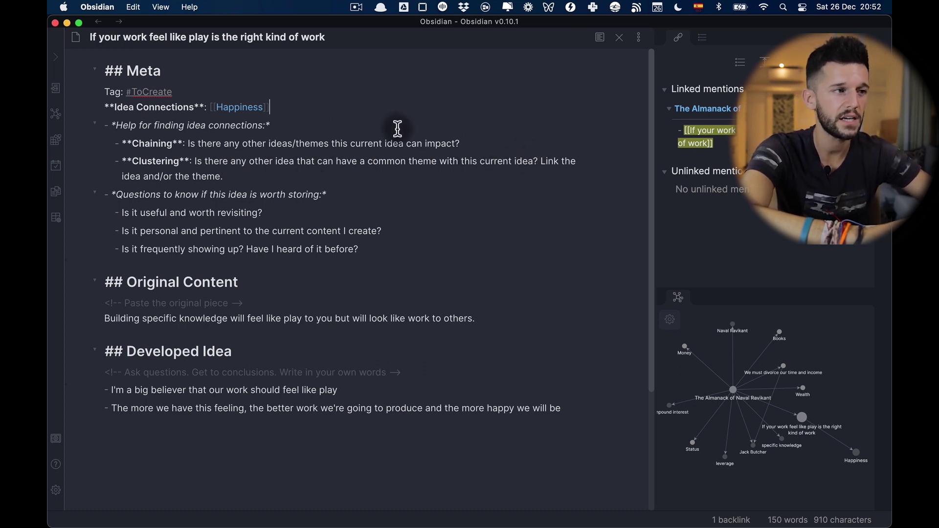
Add a link to Work Culture beside the Happiness link, and reposition the "Our work should be put in public" node in the local graph
{"action": "type", "text": "[[Work"}
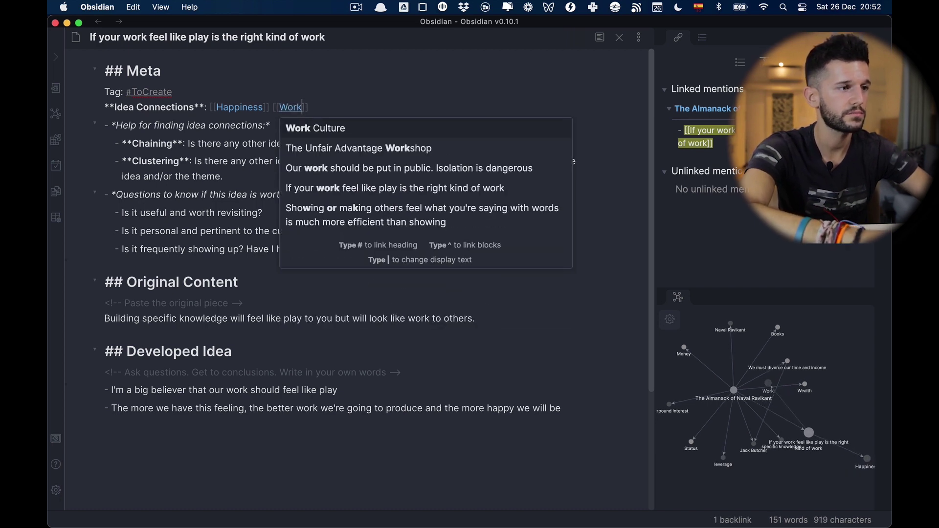
{"action": "key", "text": "Return"}
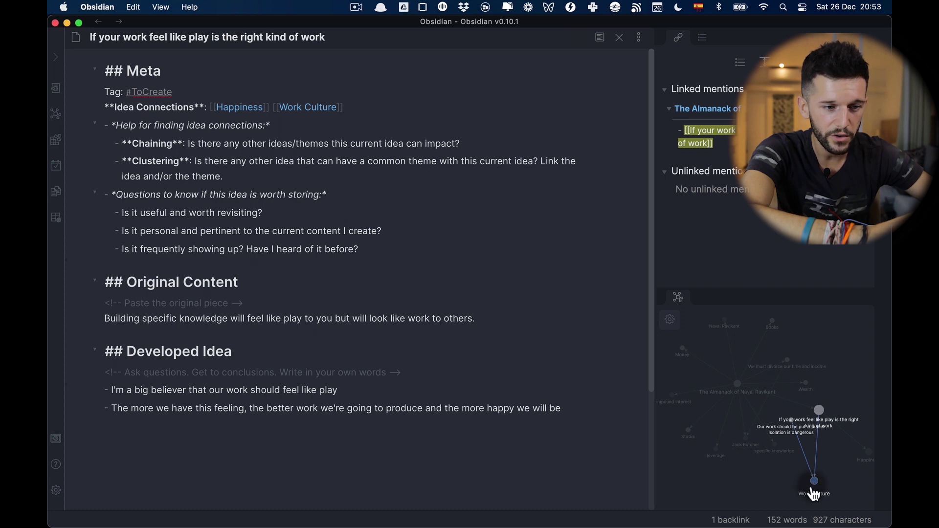
{"action": "left_click_drag", "start_coordinate": [792, 425], "coordinate": [768, 450]}
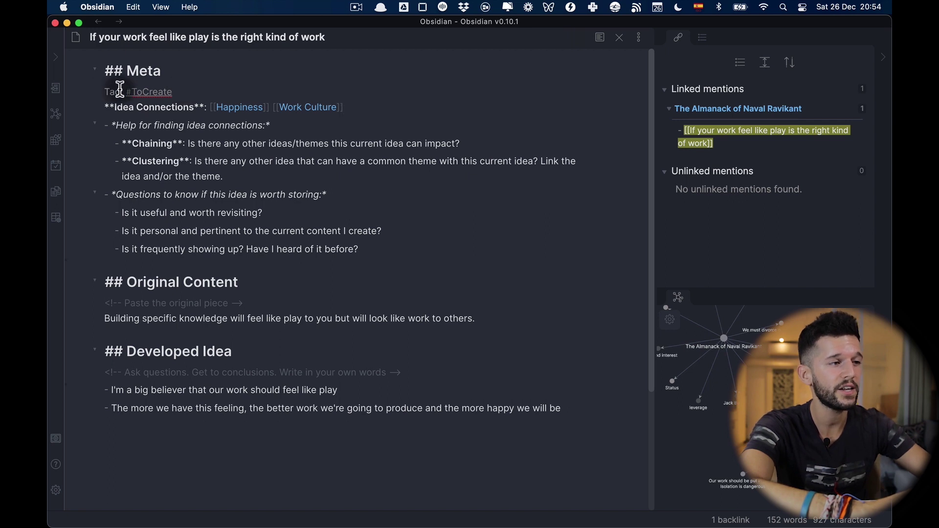
Reveal the sidebar with search and tags, and search the vault for notes tagged #ToCreate
{"action": "left_click", "coordinate": [173, 91]}
{"action": "key", "text": "alt+Left"}
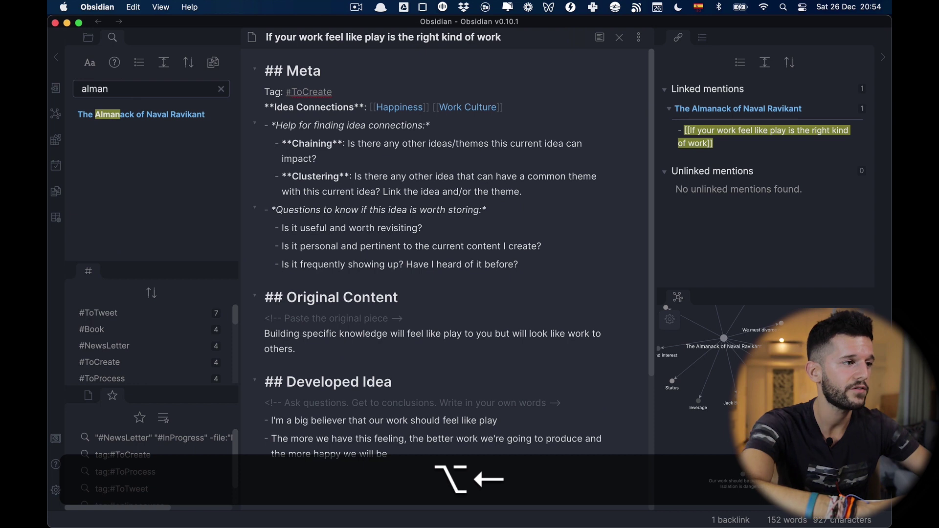
{"action": "left_click", "coordinate": [100, 362]}
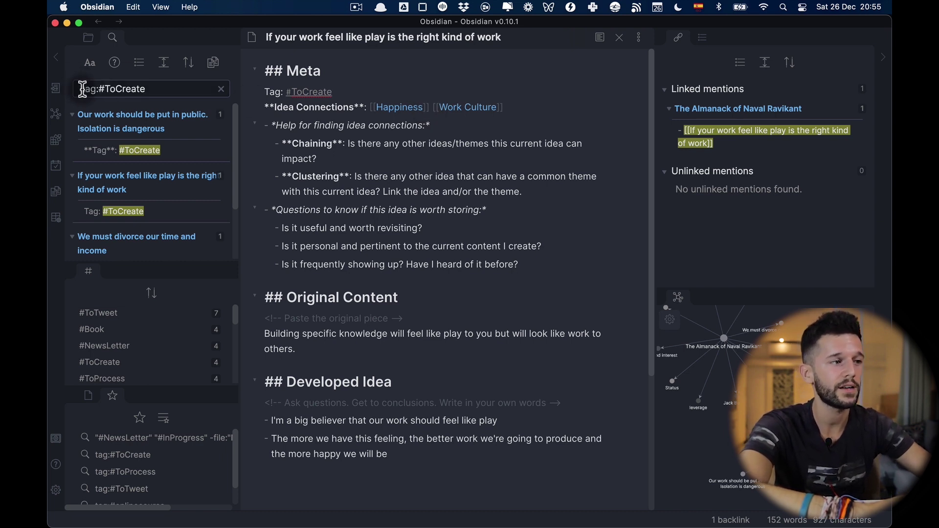
Narrow the #ToCreate tag search with the term "Happiness" and expand the hidden match in the resulting note
{"action": "left_click", "coordinate": [164, 88]}
{"action": "type", "text": "\""}
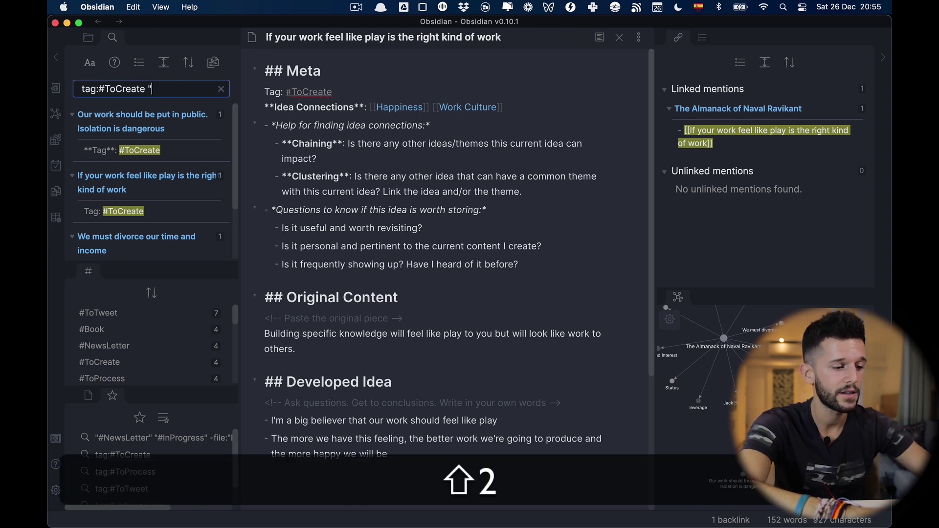
{"action": "type", "text": "Happiness\""}
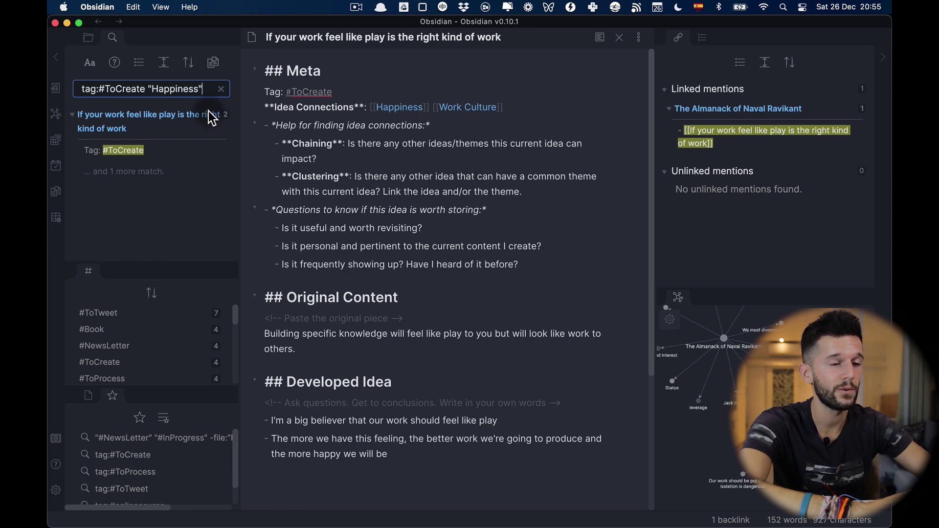
{"action": "left_click", "coordinate": [132, 174]}
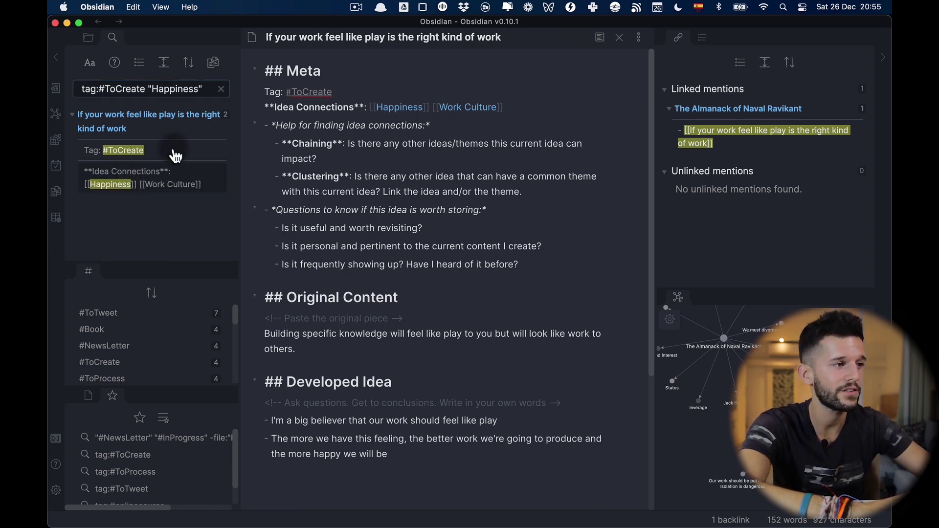